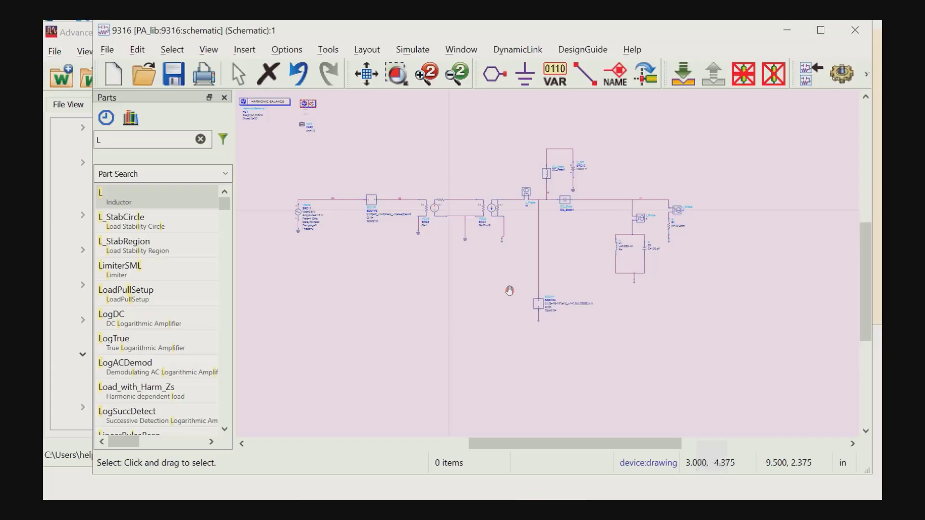
Move the Harmonic Balance, DC and VAR1 blocks together down closer to the input source of the circuit.
{"action": "right_click", "coordinate": [503, 284]}
{"action": "left_click", "coordinate": [275, 110]}
{"action": "left_click_drag", "start_coordinate": [255, 106], "coordinate": [346, 156]}
{"action": "left_click_drag", "start_coordinate": [325, 121], "coordinate": [368, 165]}
{"action": "left_click", "coordinate": [409, 166]}
Set the order of the Harmonic Balance controller HB1 to 10.
{"action": "scroll", "coordinate": [417, 189], "scroll_direction": "up", "scroll_amount": 2}
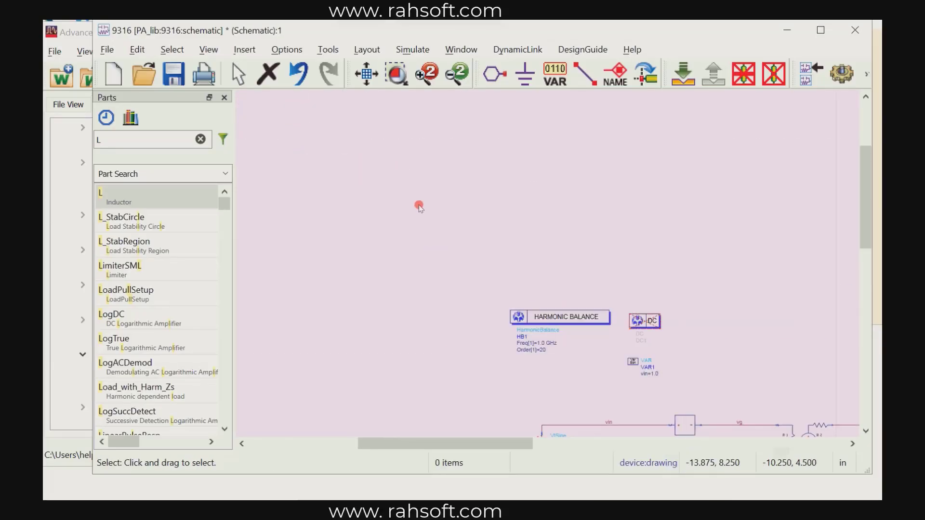
{"action": "left_click_drag", "start_coordinate": [551, 321], "coordinate": [459, 245]}
{"action": "right_click", "coordinate": [459, 245]}
{"action": "left_click", "coordinate": [420, 285]}
{"action": "scroll", "coordinate": [420, 286], "scroll_direction": "up", "scroll_amount": 3}
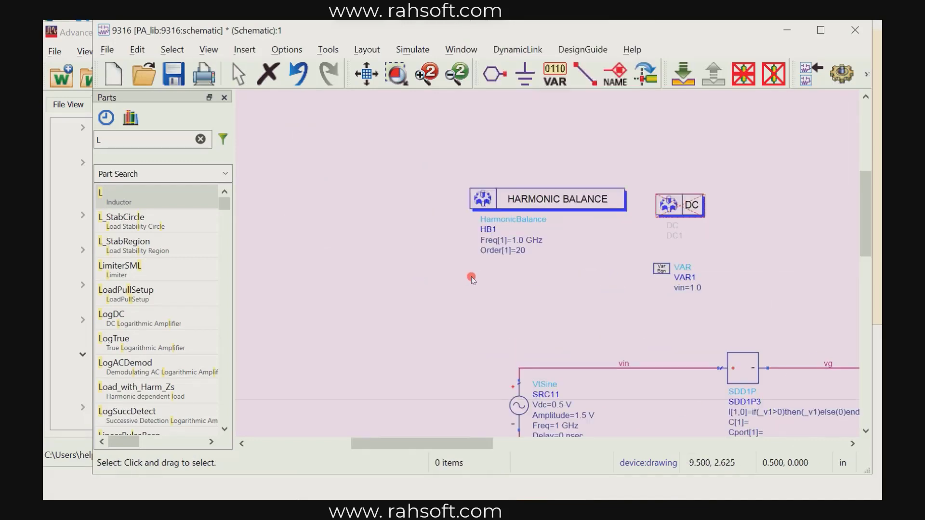
{"action": "left_click", "coordinate": [571, 238]}
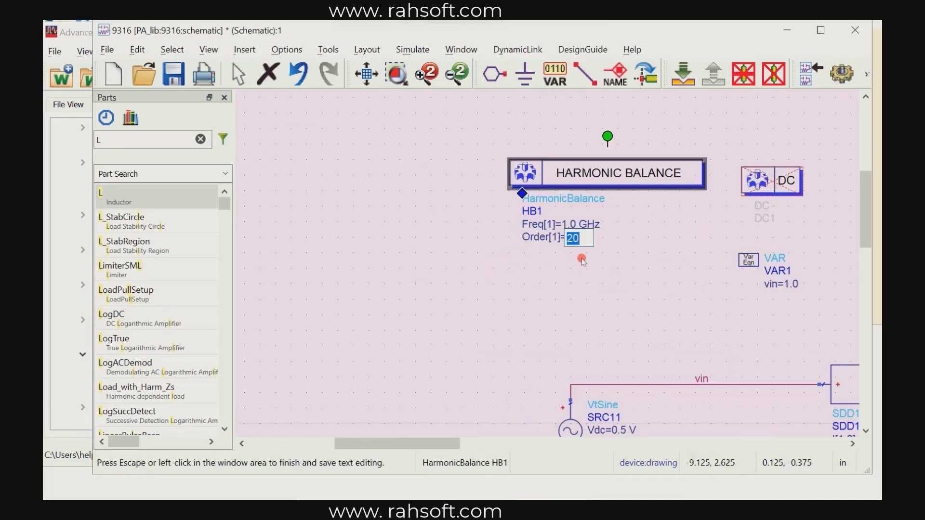
{"action": "type", "text": "10"}
Examine the VtSine input source, its parameters and its connection to the series SDD1P3 device.
{"action": "left_click_drag", "start_coordinate": [655, 278], "coordinate": [330, 195]}
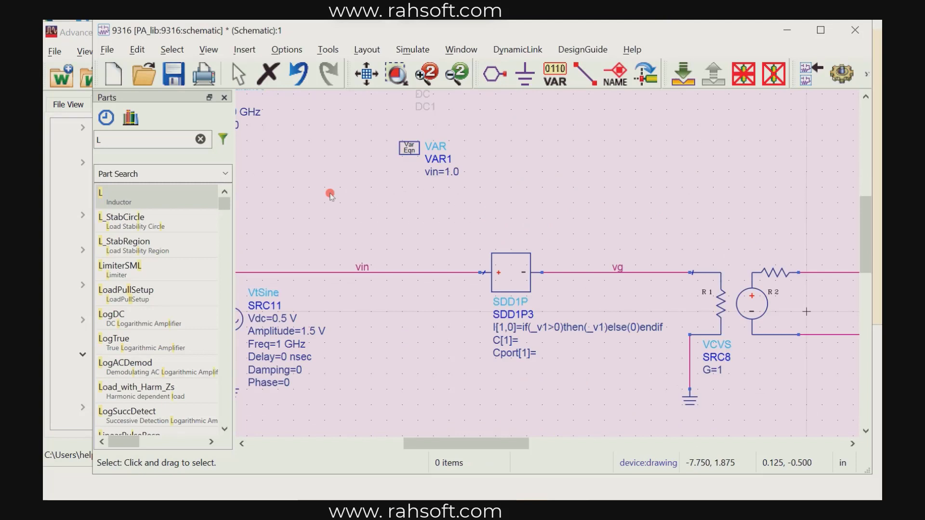
{"action": "right_click", "coordinate": [330, 194]}
{"action": "left_click_drag", "start_coordinate": [392, 183], "coordinate": [476, 203]}
{"action": "right_click", "coordinate": [477, 203]}
{"action": "left_click", "coordinate": [408, 273]}
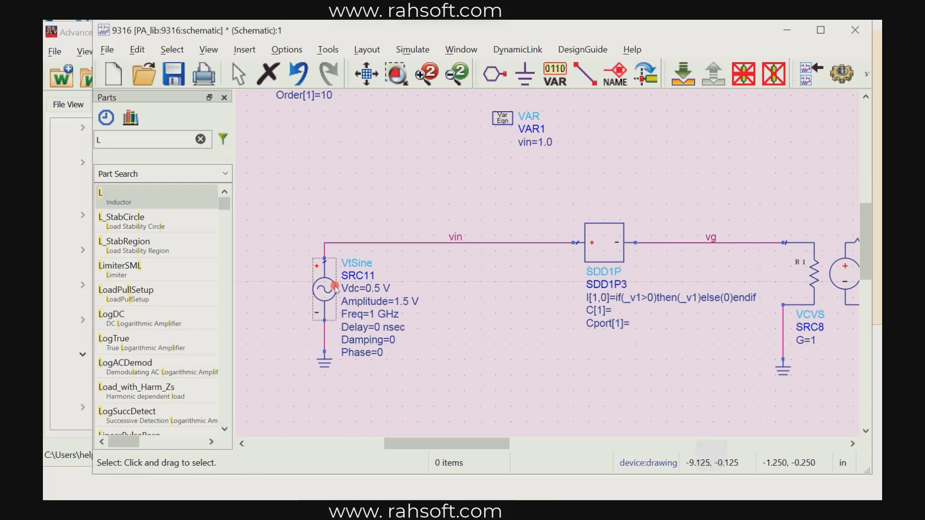
{"action": "right_click", "coordinate": [509, 300]}
{"action": "left_click_drag", "start_coordinate": [470, 297], "coordinate": [454, 269]}
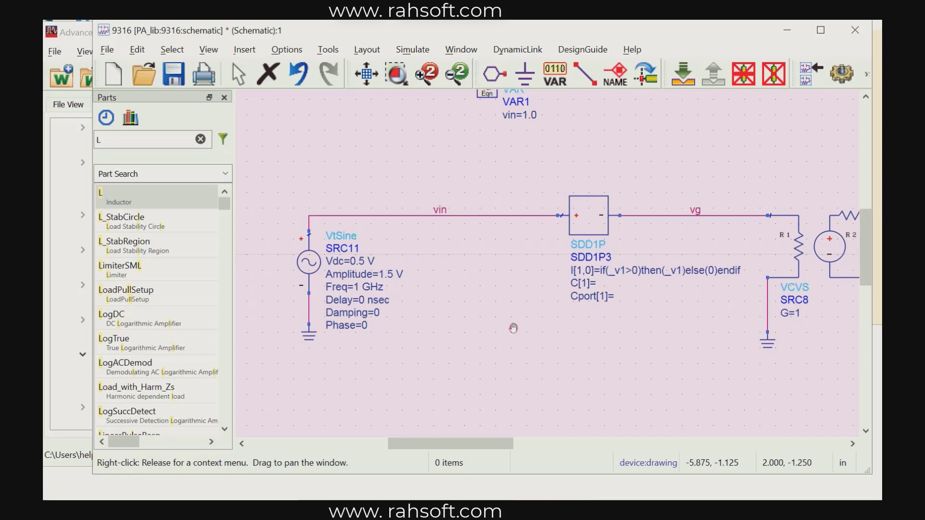
{"action": "left_click_drag", "start_coordinate": [512, 324], "coordinate": [485, 338]}
{"action": "left_click", "coordinate": [448, 368]}
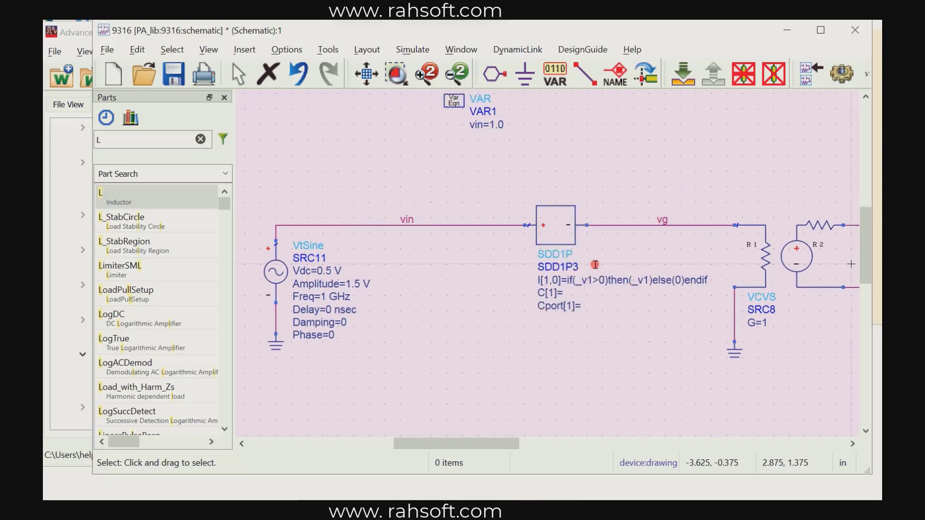
Examine the conditional current equation of the SDD1P3 device between the vin and vg nodes.
{"action": "scroll", "coordinate": [573, 246], "scroll_direction": "up", "scroll_amount": 2}
{"action": "left_click_drag", "start_coordinate": [574, 261], "coordinate": [506, 265]}
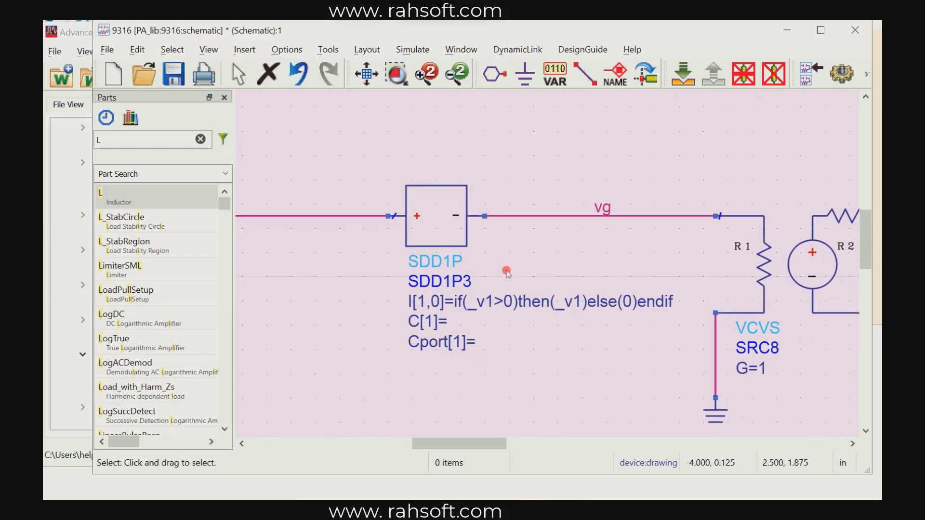
{"action": "scroll", "coordinate": [519, 297], "scroll_direction": "up", "scroll_amount": 1}
{"action": "left_click_drag", "start_coordinate": [520, 297], "coordinate": [432, 297]}
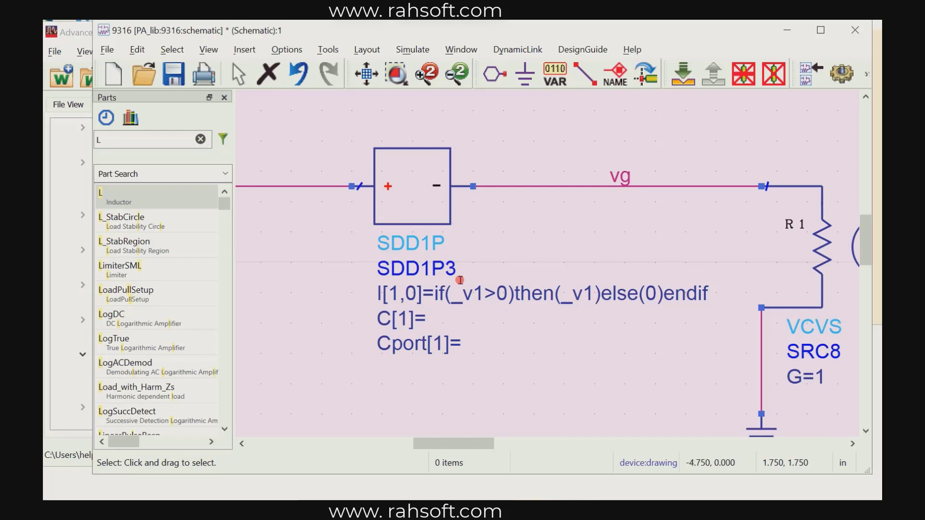
{"action": "left_click_drag", "start_coordinate": [509, 335], "coordinate": [554, 364]}
{"action": "scroll", "coordinate": [553, 361], "scroll_direction": "down", "scroll_amount": 2}
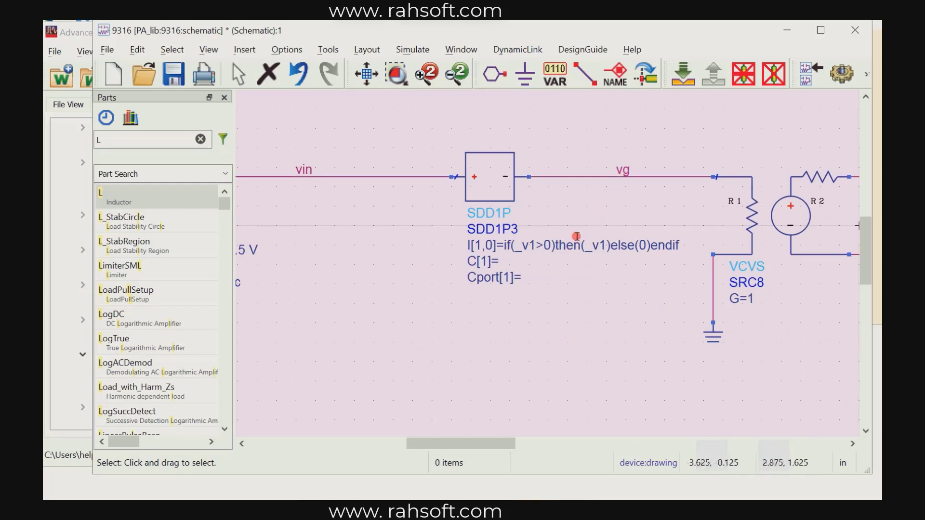
{"action": "scroll", "coordinate": [576, 239], "scroll_direction": "up", "scroll_amount": 2}
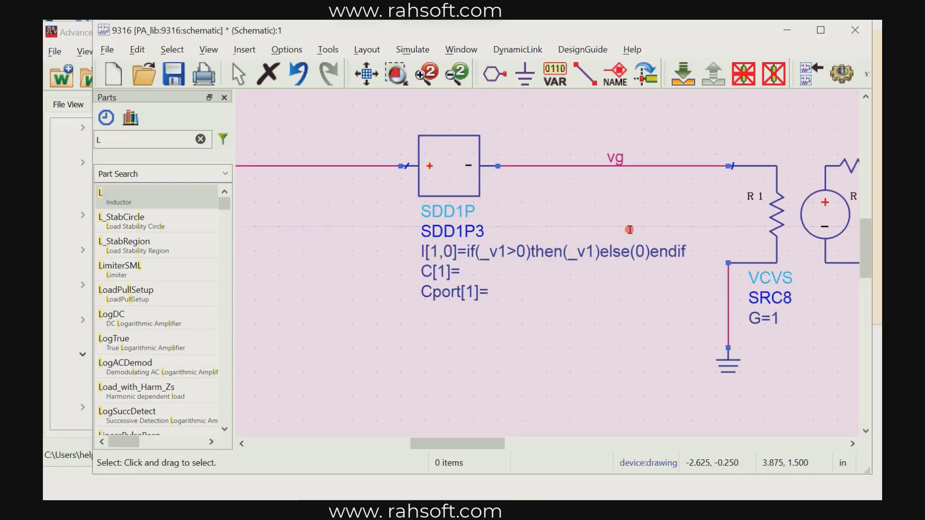
{"action": "scroll", "coordinate": [564, 228], "scroll_direction": "down", "scroll_amount": 2}
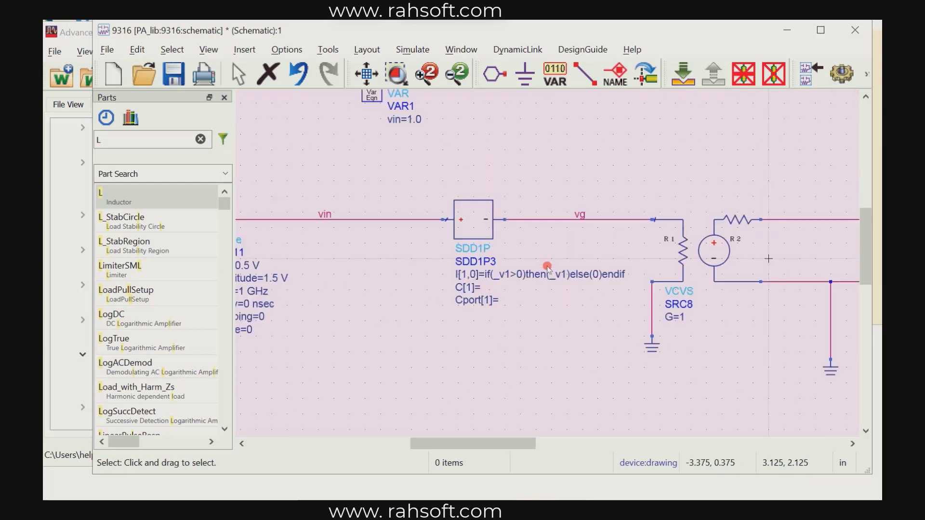
{"action": "middle_click", "coordinate": [541, 260]}
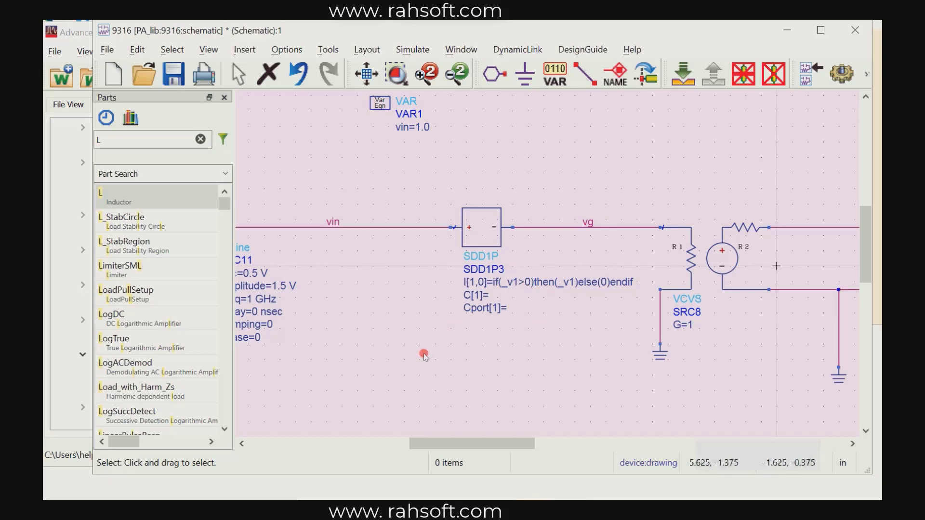
Examine the VCVS and VCCS stages that follow the vg node and their path to the drain node.
{"action": "left_click_drag", "start_coordinate": [442, 348], "coordinate": [476, 344]}
{"action": "scroll", "coordinate": [496, 304], "scroll_direction": "down", "scroll_amount": 1}
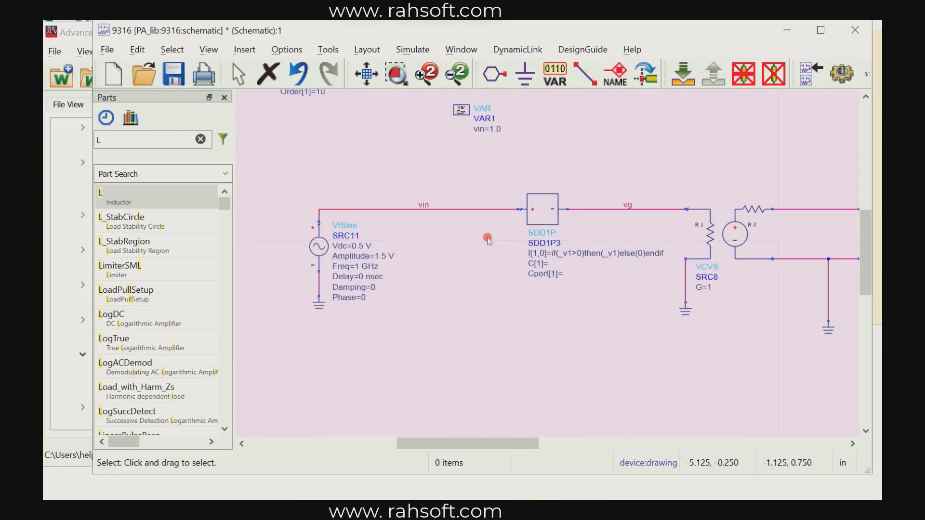
{"action": "left_click_drag", "start_coordinate": [601, 333], "coordinate": [430, 369]}
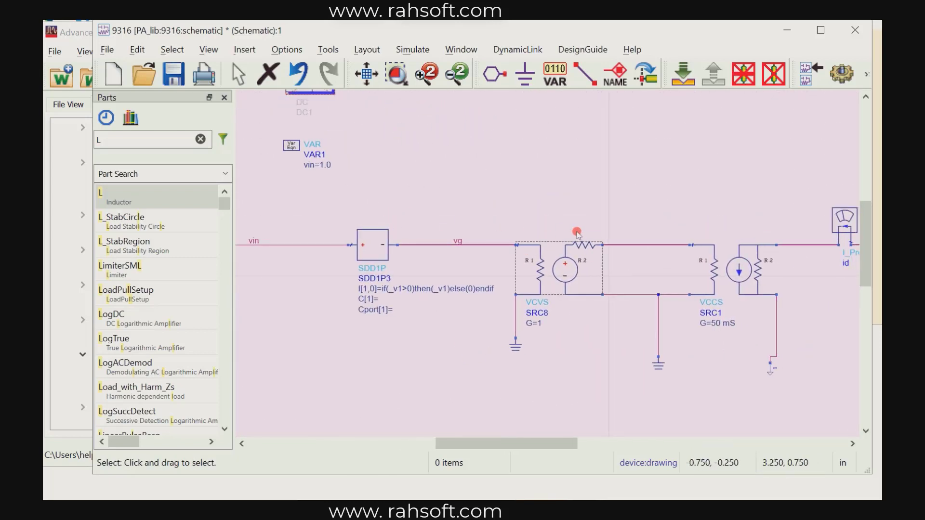
{"action": "left_click_drag", "start_coordinate": [563, 368], "coordinate": [464, 351]}
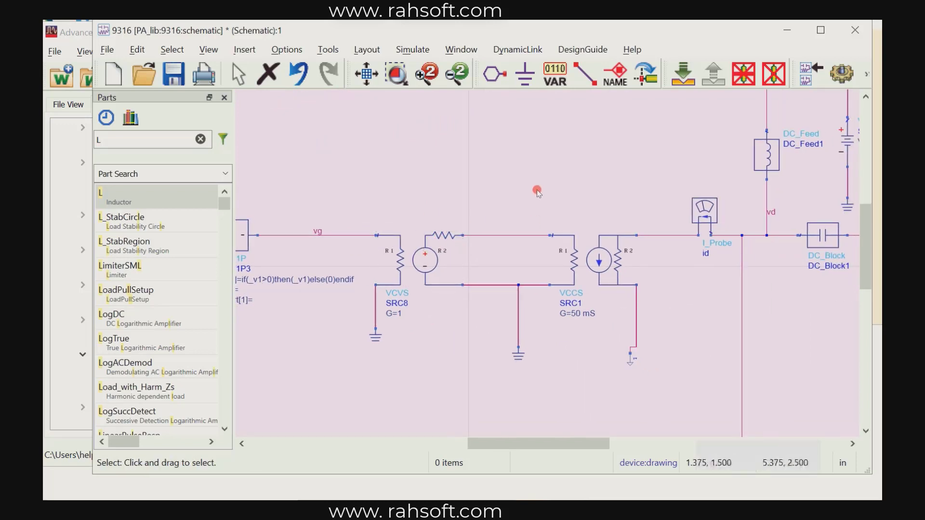
{"action": "left_click_drag", "start_coordinate": [536, 191], "coordinate": [482, 185]}
{"action": "right_click", "coordinate": [483, 187]}
{"action": "left_click", "coordinate": [458, 188]}
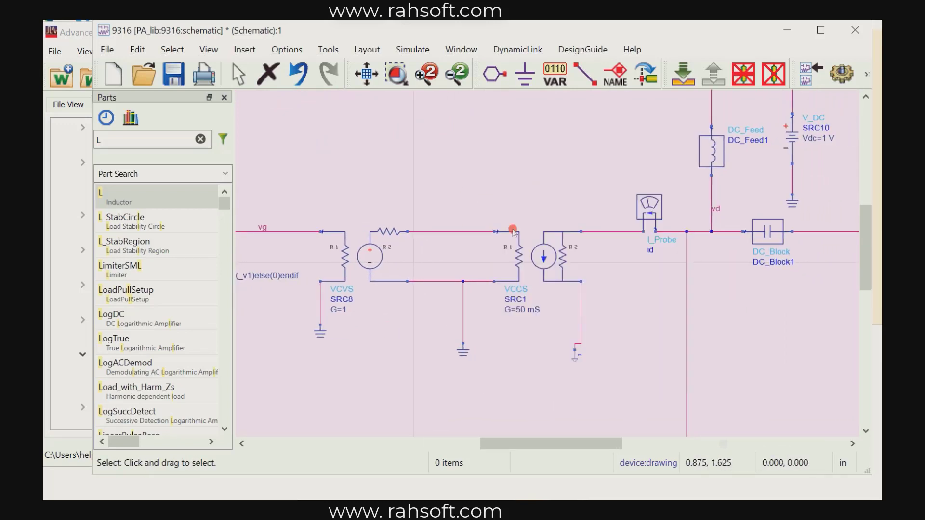
Move the SDD1P4 device with its ground symbol up closer to the drain line, keeping it wired.
{"action": "left_click_drag", "start_coordinate": [683, 312], "coordinate": [597, 115]}
{"action": "right_click", "coordinate": [547, 305]}
{"action": "left_click", "coordinate": [596, 225]}
{"action": "right_click", "coordinate": [596, 116]}
{"action": "left_click", "coordinate": [552, 348]}
{"action": "scroll", "coordinate": [603, 435], "scroll_direction": "down", "scroll_amount": 1}
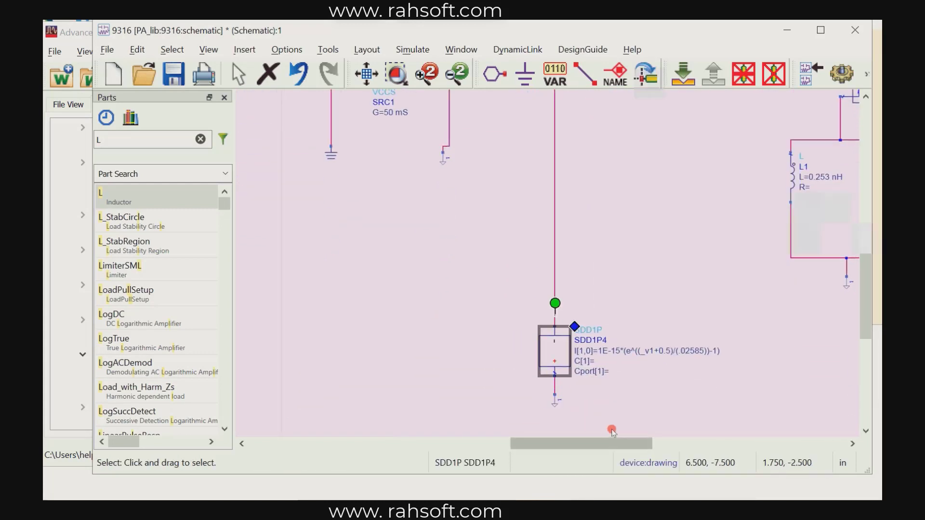
{"action": "left_click", "coordinate": [618, 421]}
{"action": "left_click_drag", "start_coordinate": [738, 414], "coordinate": [492, 313]}
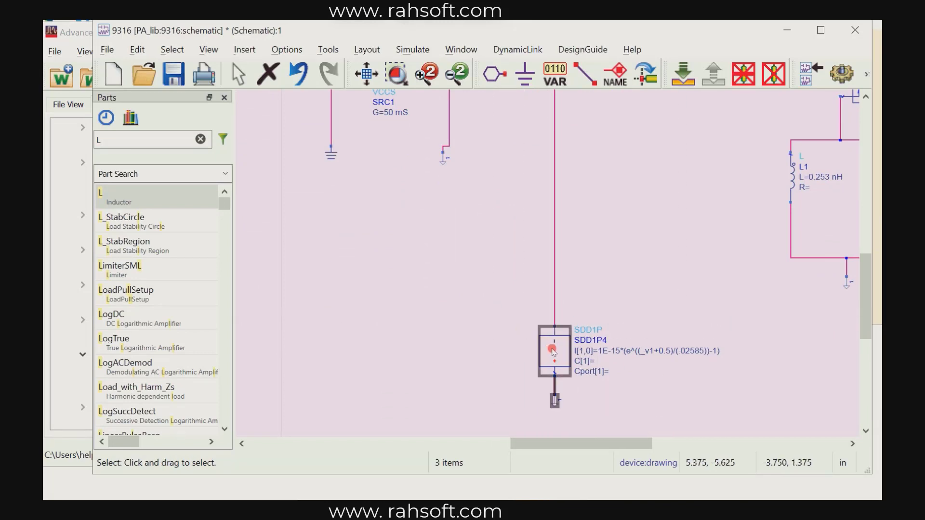
{"action": "left_click_drag", "start_coordinate": [554, 351], "coordinate": [556, 151]}
{"action": "left_click_drag", "start_coordinate": [591, 115], "coordinate": [552, 217]}
{"action": "left_click", "coordinate": [530, 301]}
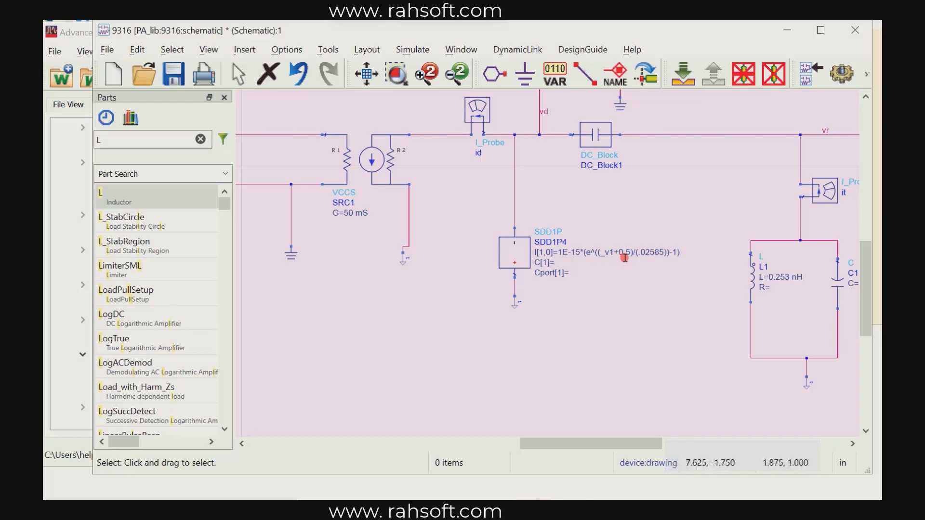
Examine the exponential current equation of SDD1P4 and the DC feed, supply and DC block around the vd node.
{"action": "scroll", "coordinate": [680, 254], "scroll_direction": "up", "scroll_amount": 4}
{"action": "scroll", "coordinate": [424, 311], "scroll_direction": "down", "scroll_amount": 2}
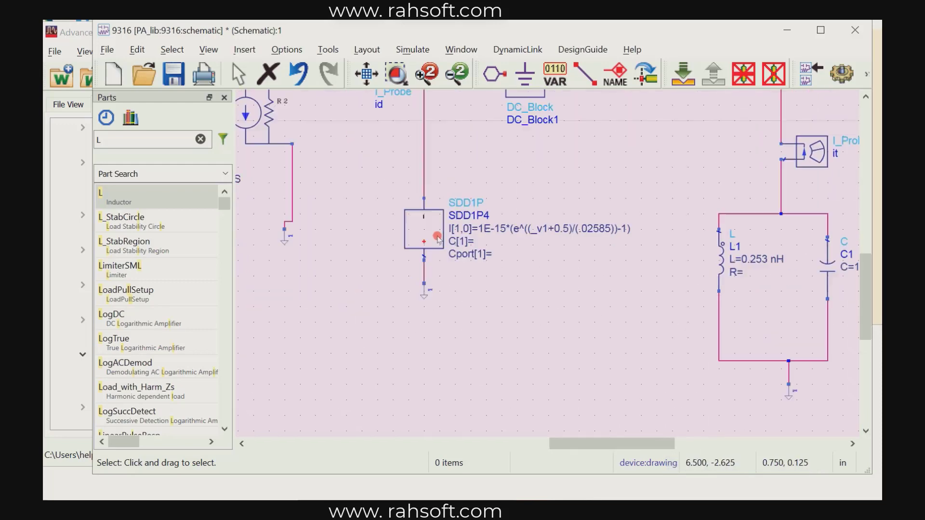
{"action": "right_click", "coordinate": [589, 239]}
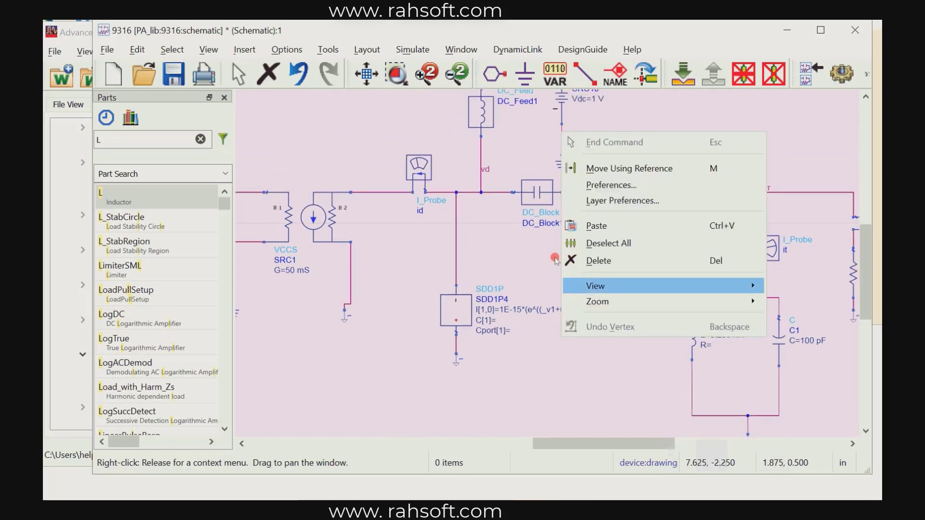
{"action": "left_click", "coordinate": [521, 268]}
{"action": "left_click_drag", "start_coordinate": [515, 300], "coordinate": [492, 303]}
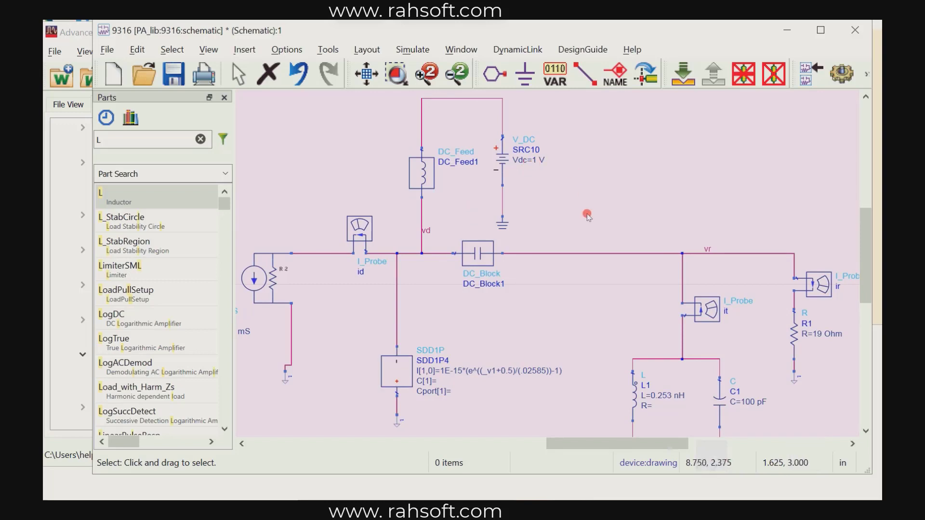
{"action": "left_click_drag", "start_coordinate": [578, 282], "coordinate": [472, 185]}
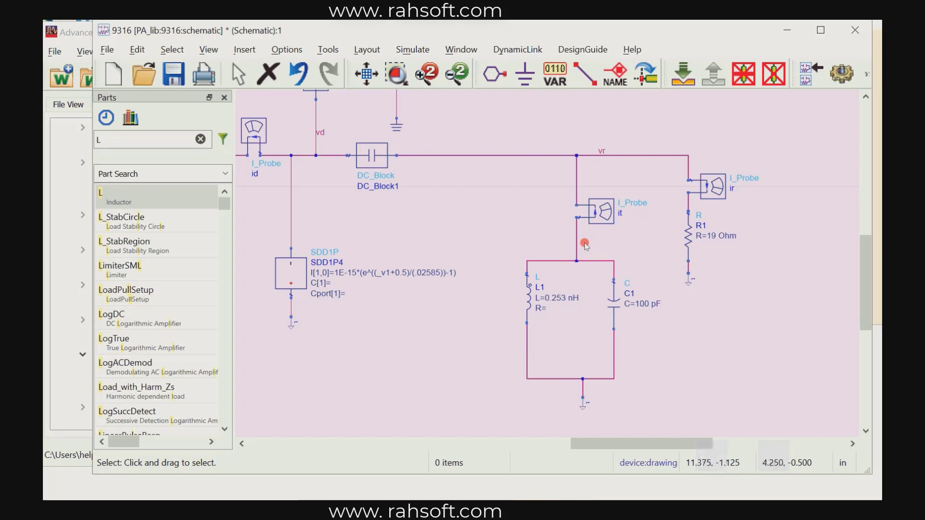
Examine the L1 and C1 parallel tank and the R1 load with their current probes on the vr node.
{"action": "scroll", "coordinate": [557, 298], "scroll_direction": "up", "scroll_amount": 2}
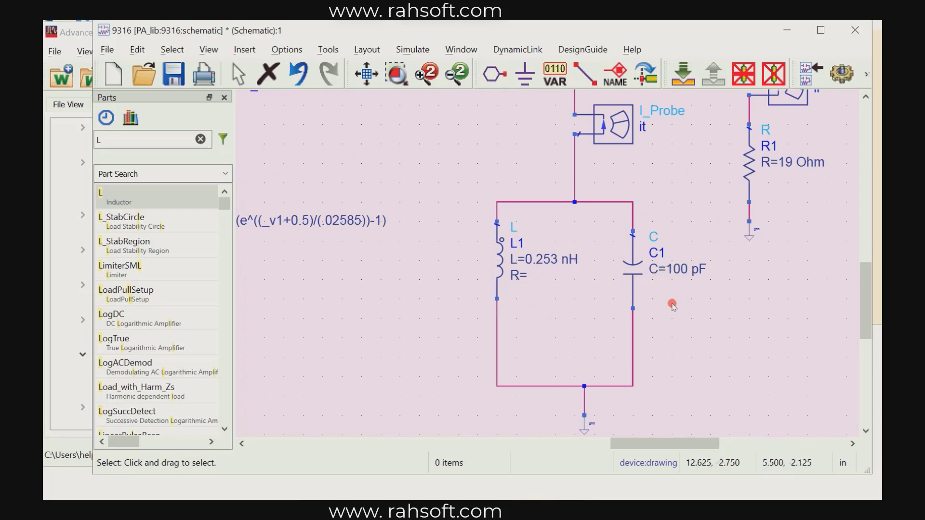
{"action": "scroll", "coordinate": [581, 306], "scroll_direction": "down", "scroll_amount": 3}
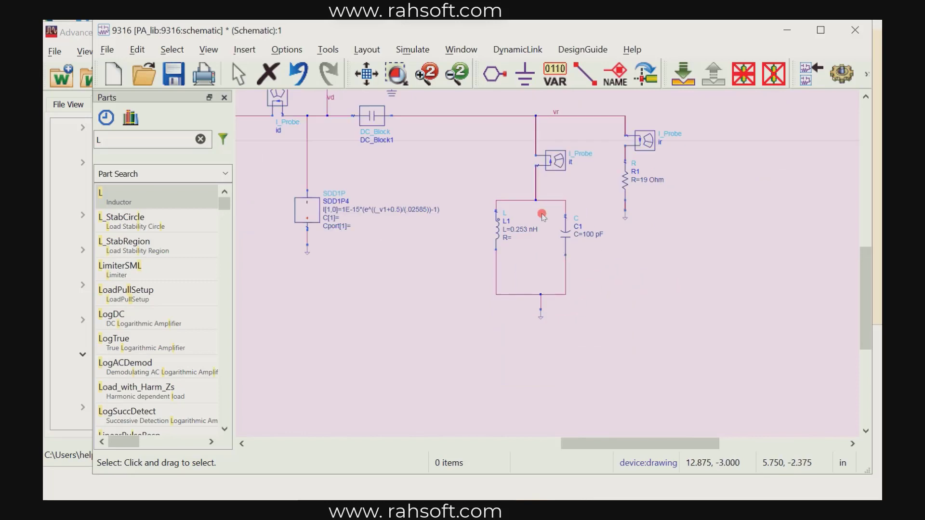
{"action": "left_click_drag", "start_coordinate": [587, 272], "coordinate": [590, 312]}
{"action": "right_click", "coordinate": [591, 312]}
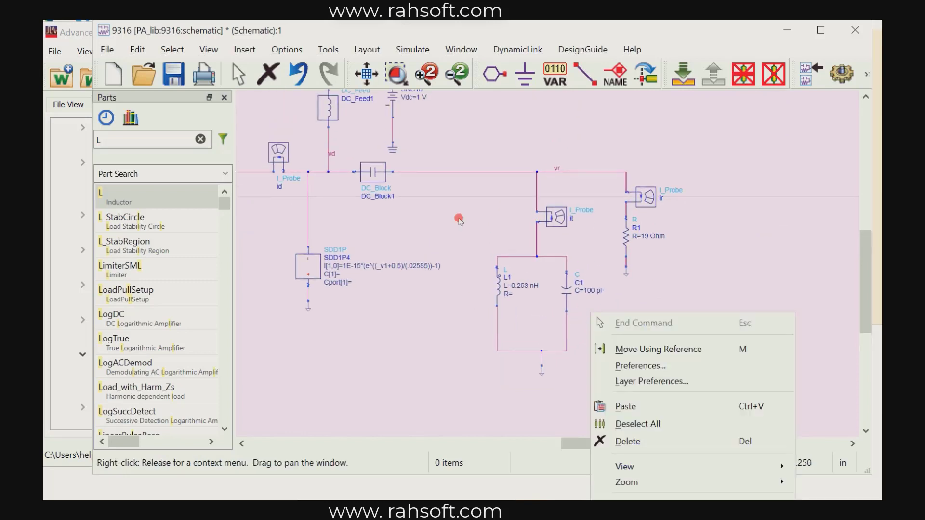
{"action": "left_click", "coordinate": [611, 261]}
{"action": "scroll", "coordinate": [583, 261], "scroll_direction": "up", "scroll_amount": 3}
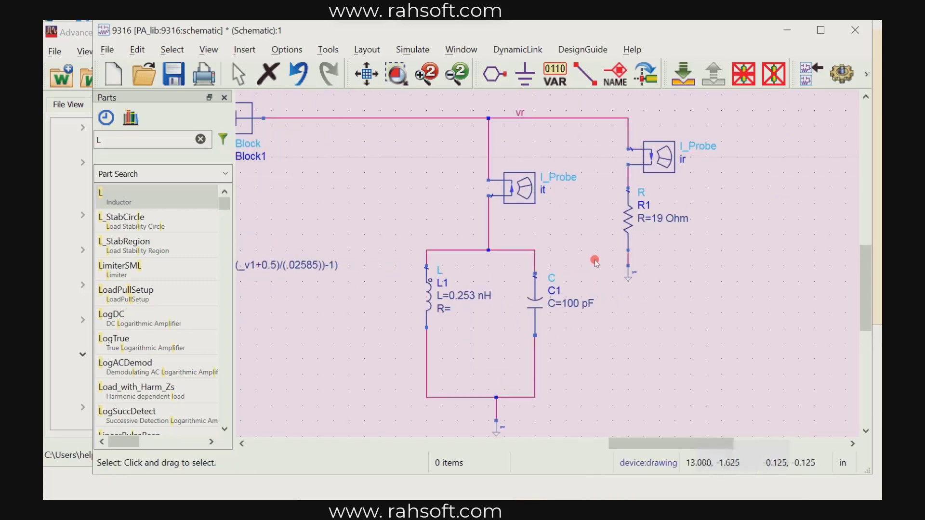
{"action": "left_click_drag", "start_coordinate": [595, 251], "coordinate": [597, 261]}
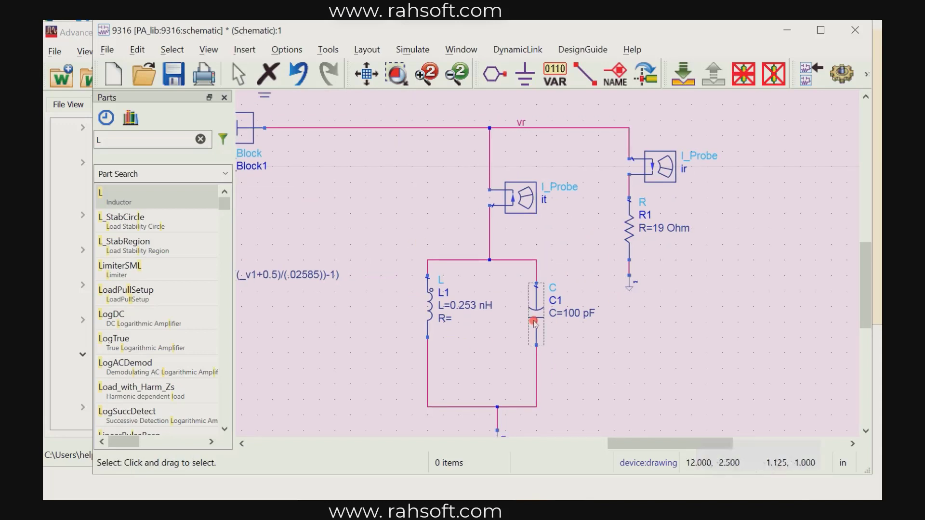
{"action": "left_click_drag", "start_coordinate": [570, 254], "coordinate": [575, 286]}
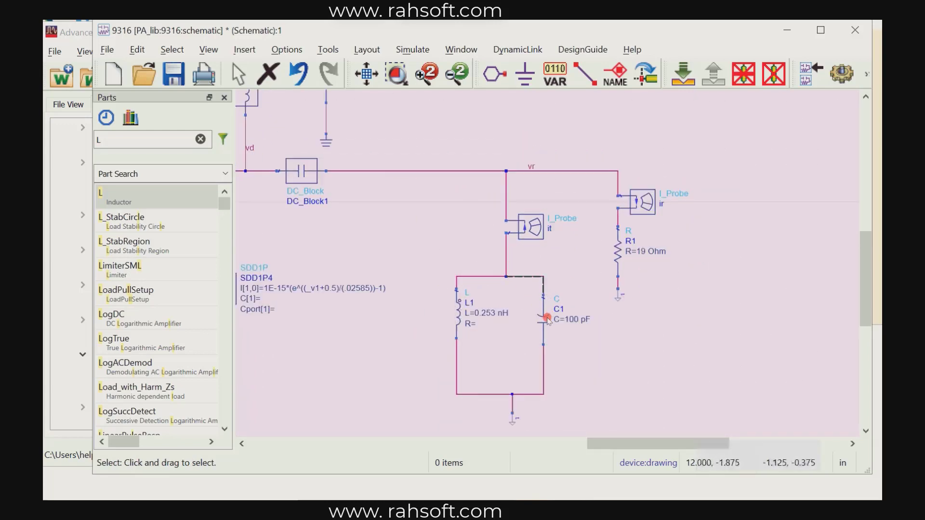
Set the series resistance R of inductor L1 to 0.
{"action": "scroll", "coordinate": [455, 319], "scroll_direction": "up", "scroll_amount": 4}
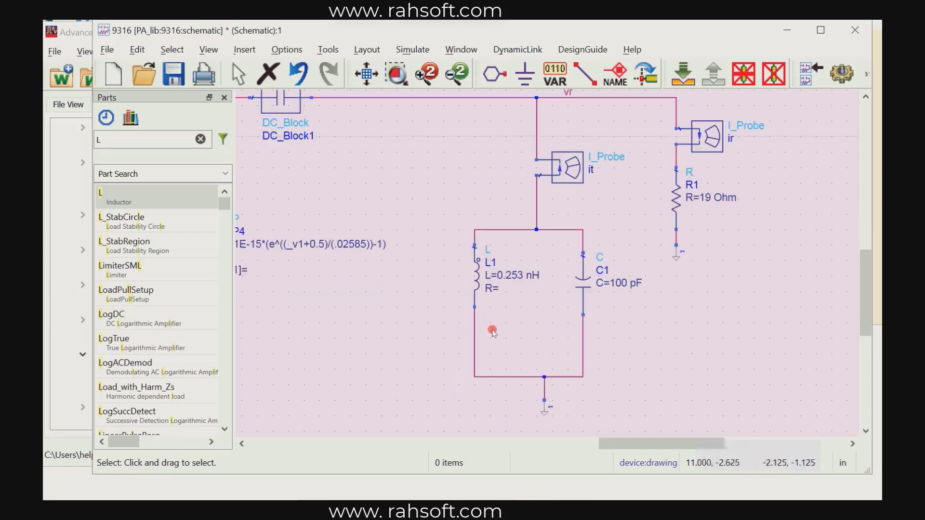
{"action": "left_click", "coordinate": [608, 120]}
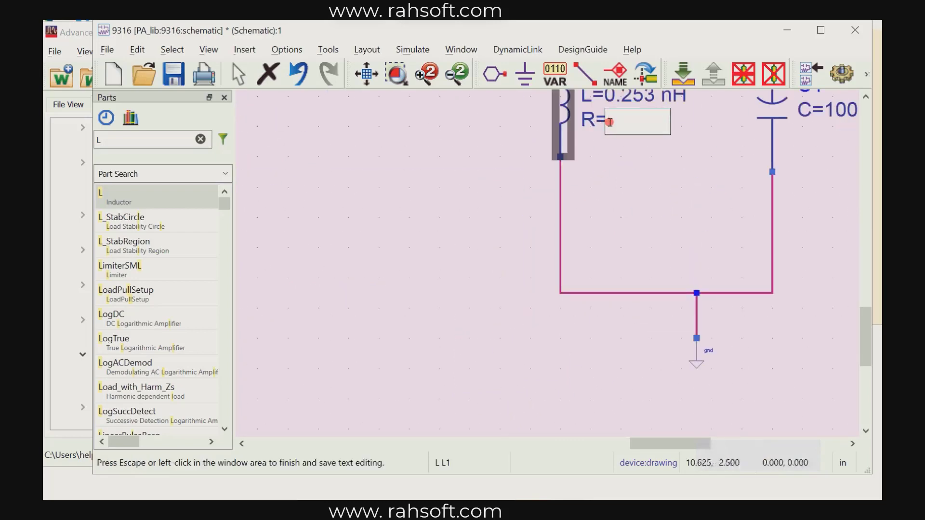
{"action": "type", "text": "0"}
{"action": "left_click", "coordinate": [496, 172]}
{"action": "scroll", "coordinate": [382, 351], "scroll_direction": "down", "scroll_amount": 4}
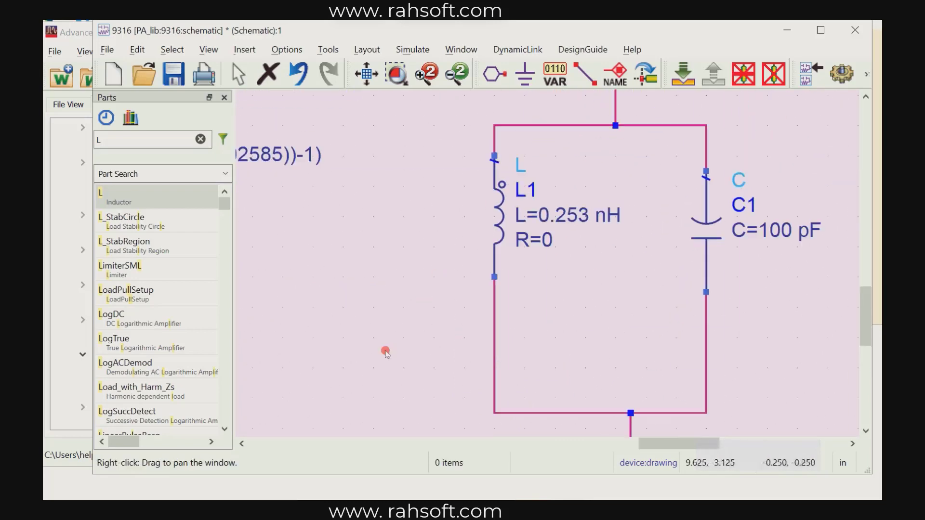
{"action": "right_click", "coordinate": [336, 342]}
{"action": "left_click_drag", "start_coordinate": [691, 230], "coordinate": [633, 265]}
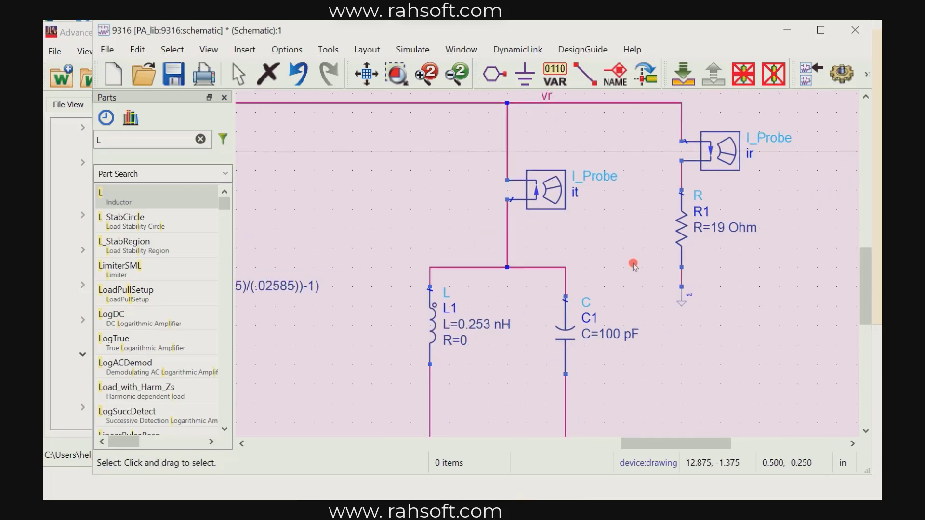
{"action": "scroll", "coordinate": [633, 266], "scroll_direction": "down", "scroll_amount": 1}
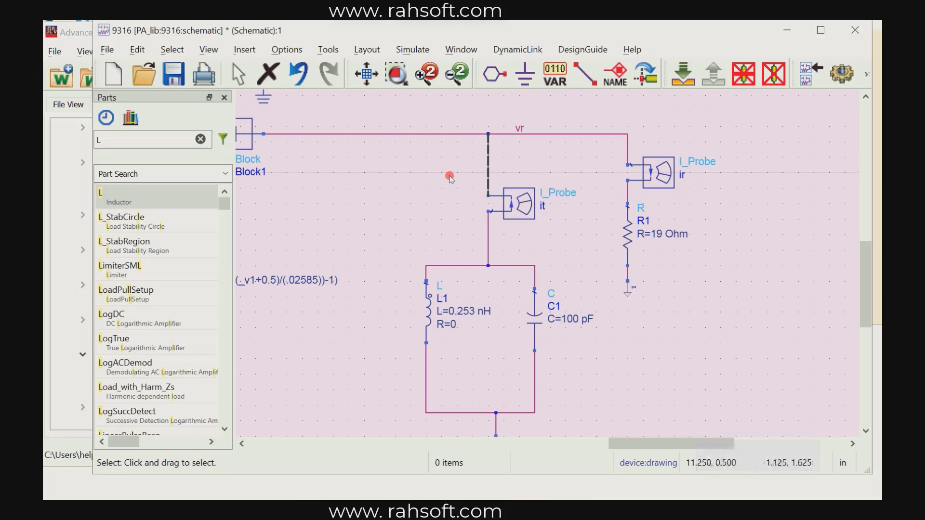
Examine the circuit from the R1 load and L1/C1 tank back through the DC block and controlled sources to the SRC11 sine source.
{"action": "left_click_drag", "start_coordinate": [451, 177], "coordinate": [511, 194]}
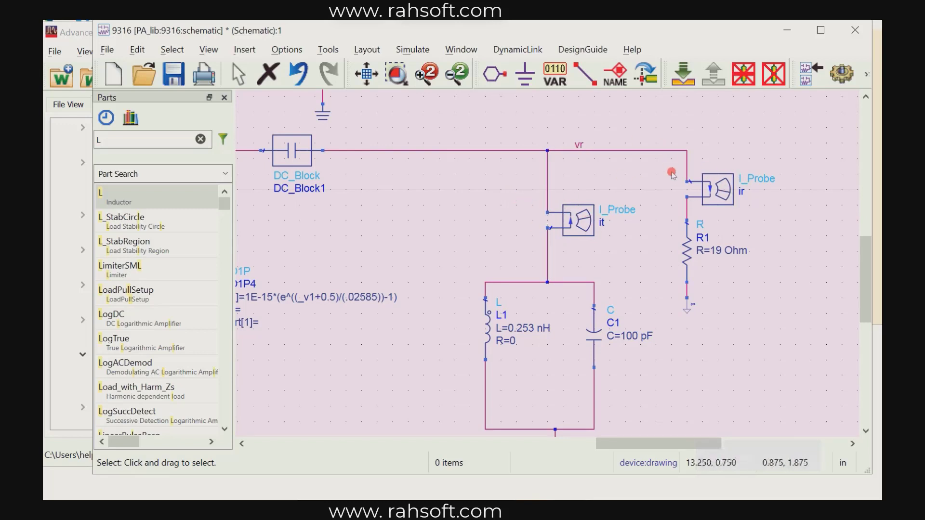
{"action": "left_click_drag", "start_coordinate": [655, 248], "coordinate": [684, 253]}
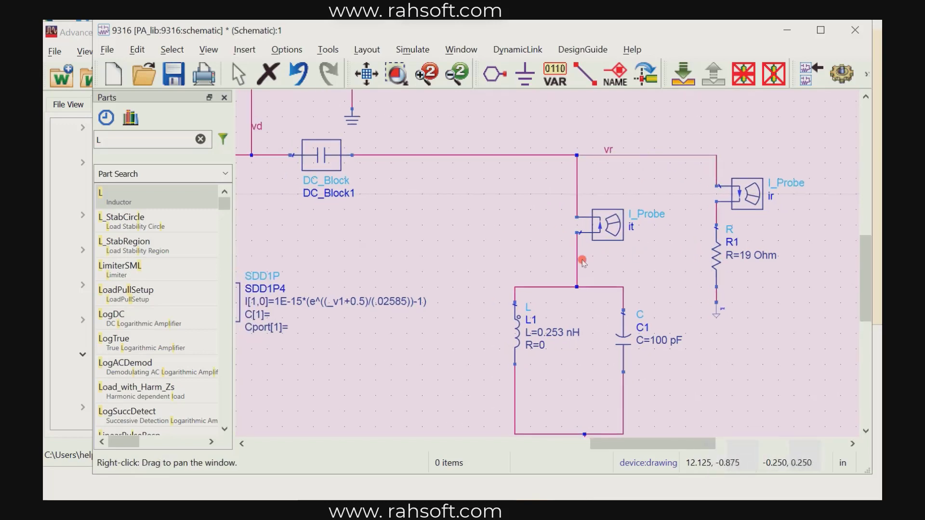
{"action": "left_click_drag", "start_coordinate": [582, 262], "coordinate": [637, 269]}
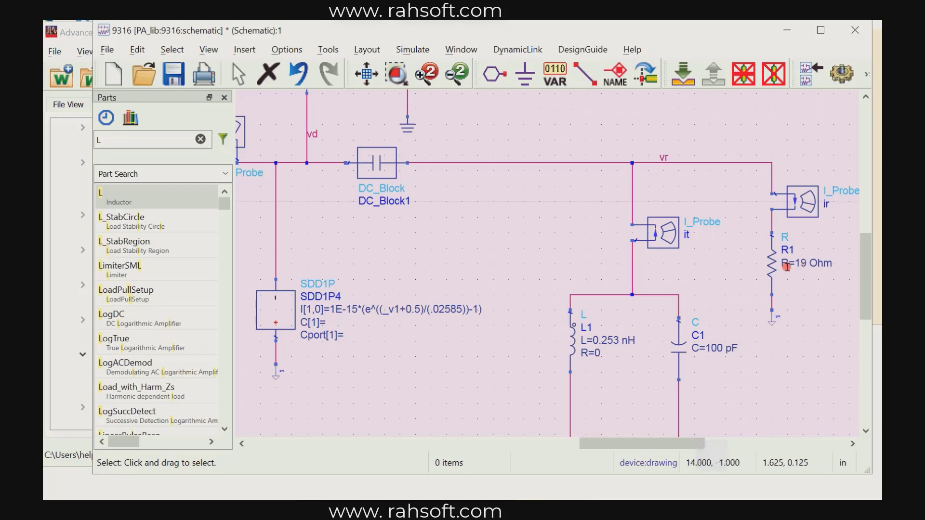
{"action": "left_click_drag", "start_coordinate": [487, 211], "coordinate": [541, 206]}
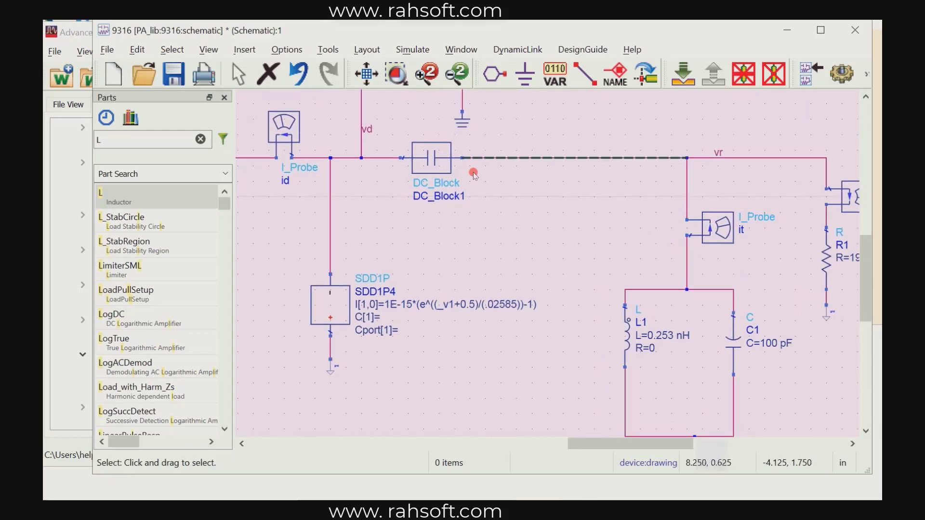
{"action": "scroll", "coordinate": [441, 181], "scroll_direction": "down", "scroll_amount": 1}
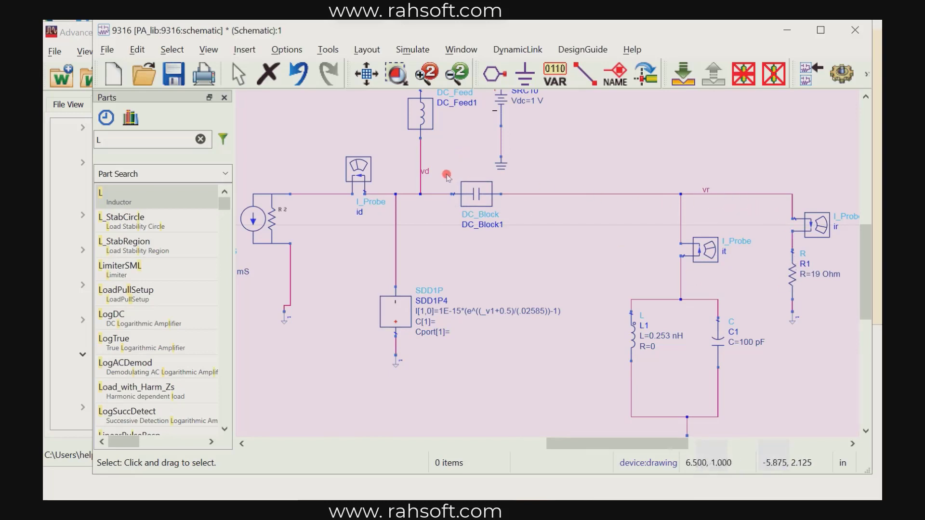
{"action": "scroll", "coordinate": [506, 312], "scroll_direction": "down", "scroll_amount": 1}
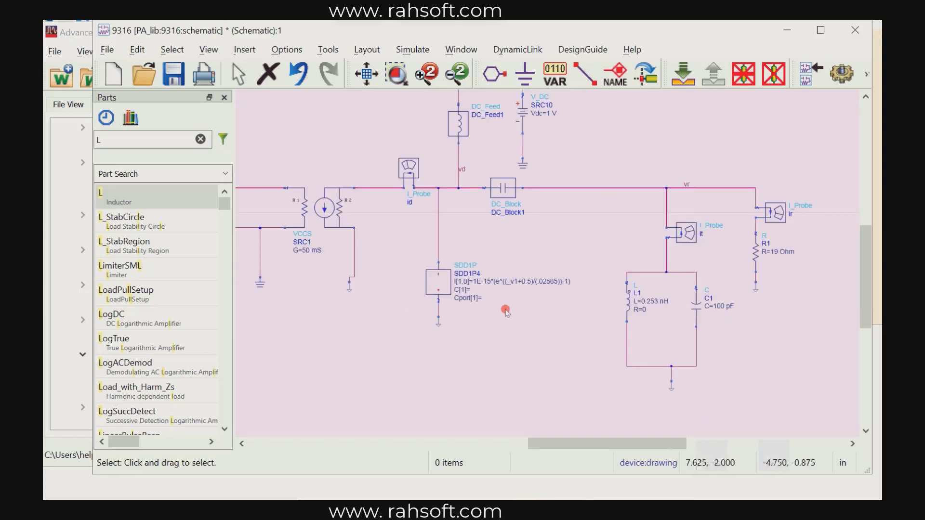
{"action": "left_click_drag", "start_coordinate": [506, 310], "coordinate": [565, 352]}
{"action": "left_click_drag", "start_coordinate": [447, 308], "coordinate": [677, 326]}
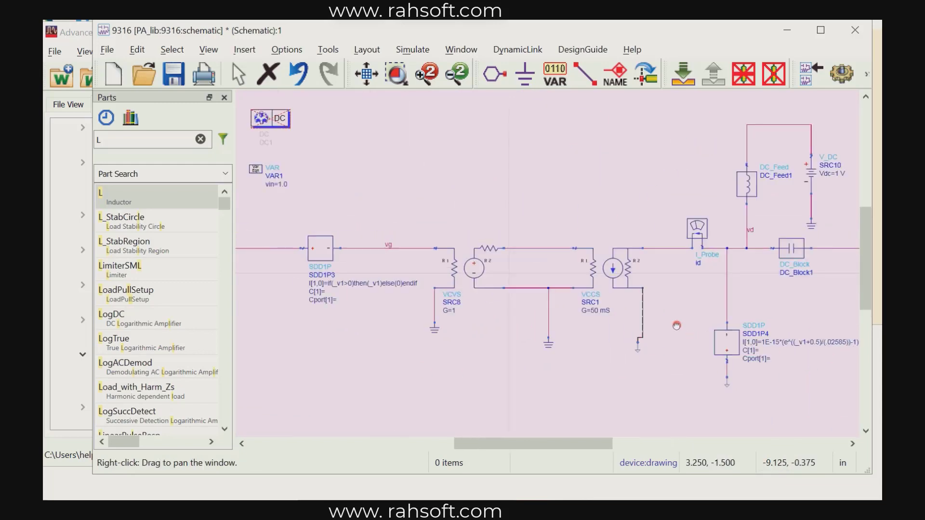
{"action": "left_click_drag", "start_coordinate": [312, 266], "coordinate": [446, 289]}
{"action": "scroll", "coordinate": [424, 306], "scroll_direction": "up", "scroll_amount": 2}
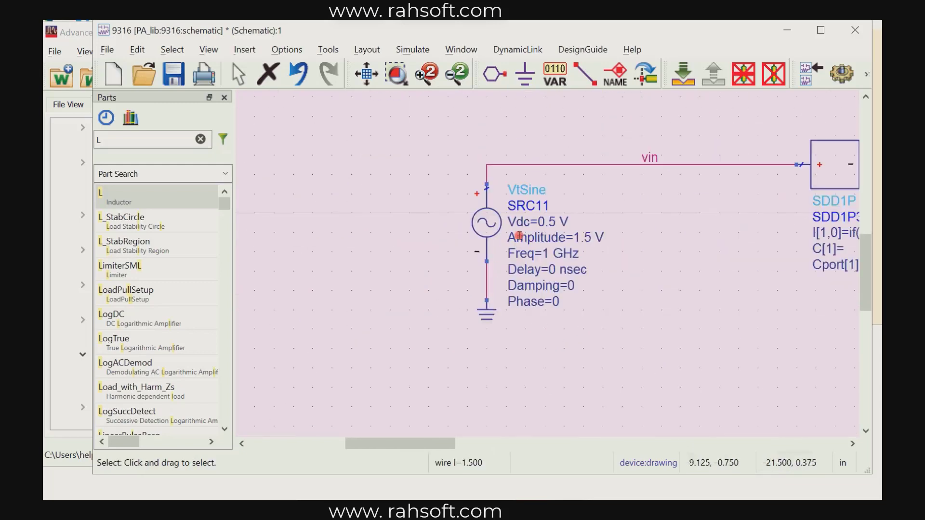
{"action": "left_click_drag", "start_coordinate": [599, 223], "coordinate": [742, 263]}
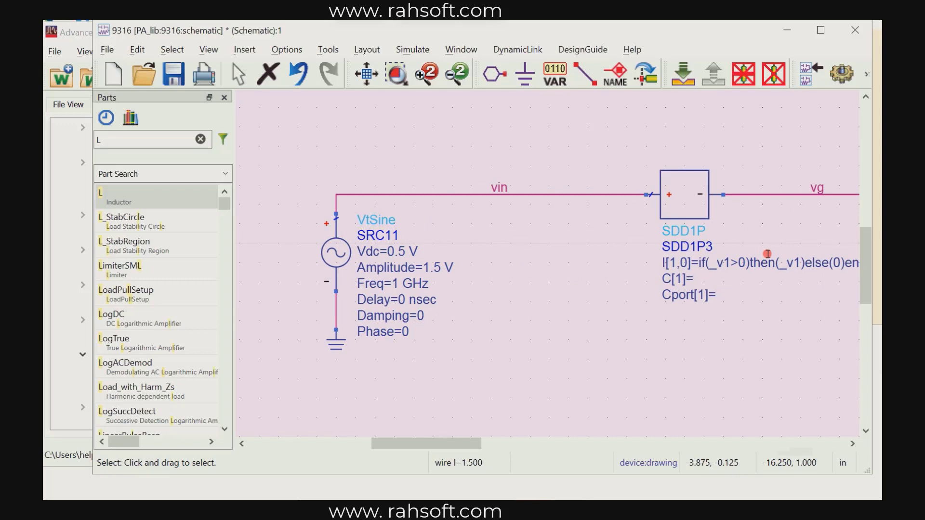
Try a DC voltage Vdc of 0.1 V on the SRC11 sine source.
{"action": "double_click", "coordinate": [402, 252]}
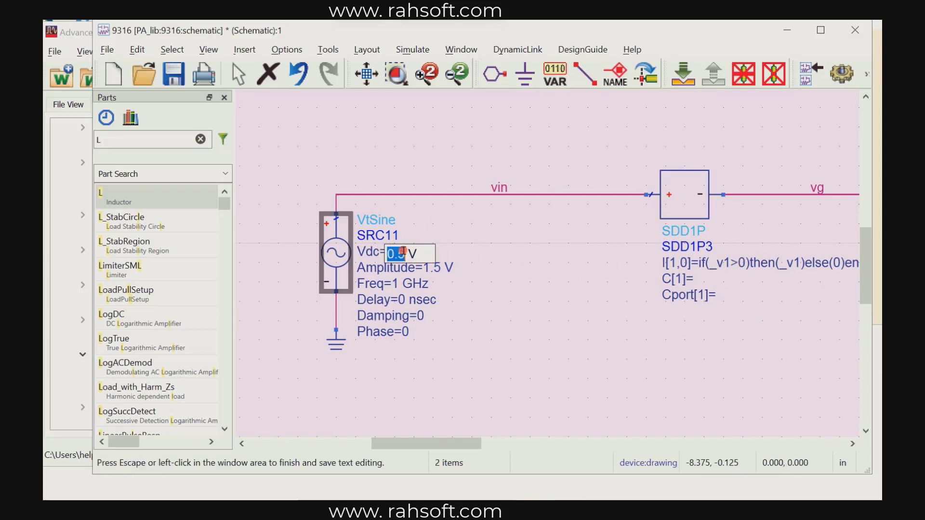
{"action": "left_click", "coordinate": [404, 255]}
{"action": "key", "text": "BackSpace"}
{"action": "key", "text": "BackSpace"}
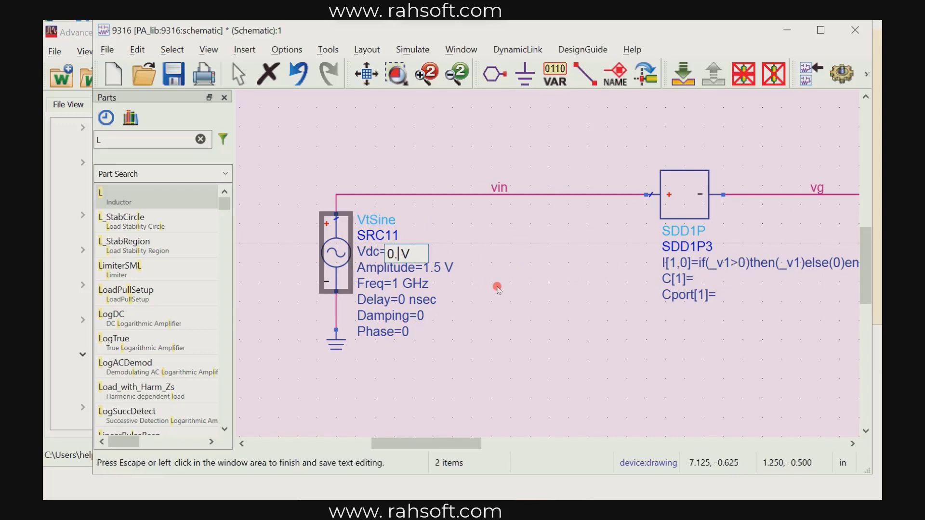
{"action": "left_click", "coordinate": [534, 288]}
{"action": "double_click", "coordinate": [391, 251]}
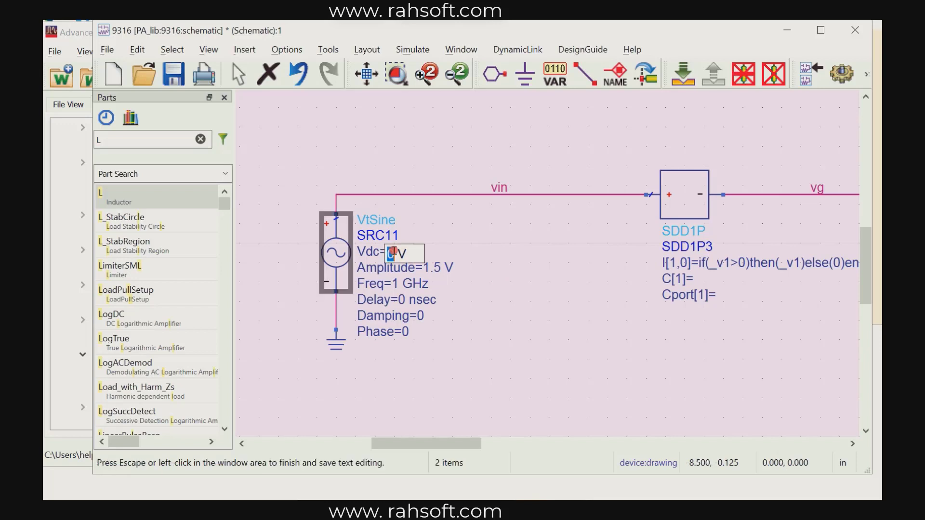
{"action": "type", "text": "0.1"}
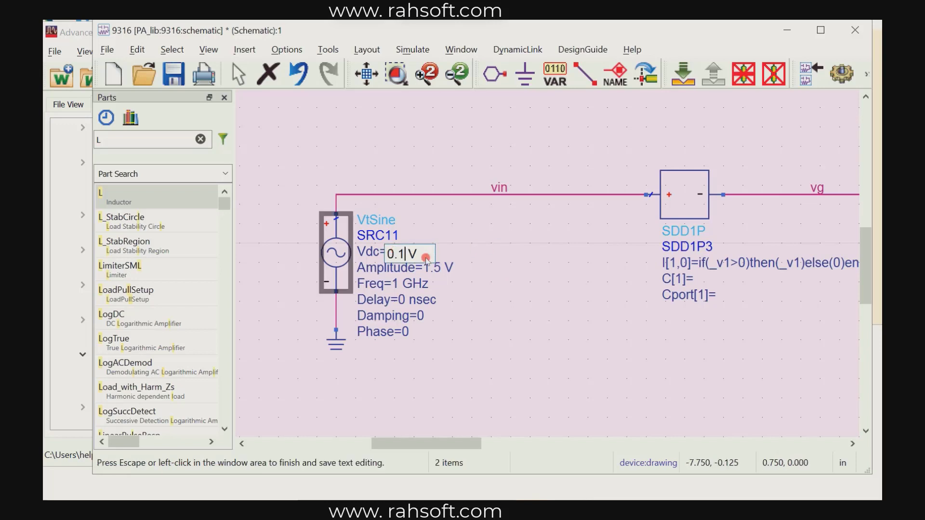
Set Vdc of the SRC11 source to 0 V, and restore it to 0.5 V.
{"action": "double_click", "coordinate": [394, 253]}
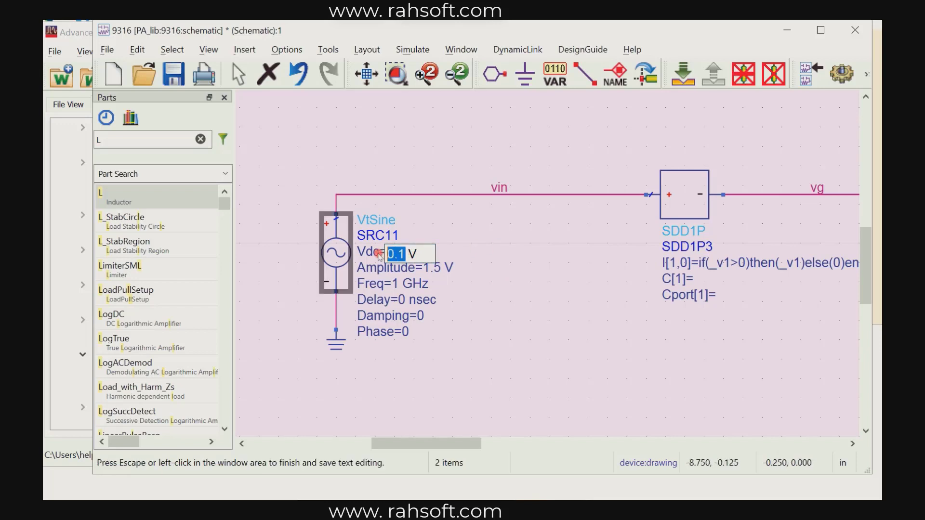
{"action": "type", "text": "0"}
{"action": "left_click", "coordinate": [490, 252]}
{"action": "double_click", "coordinate": [390, 251]}
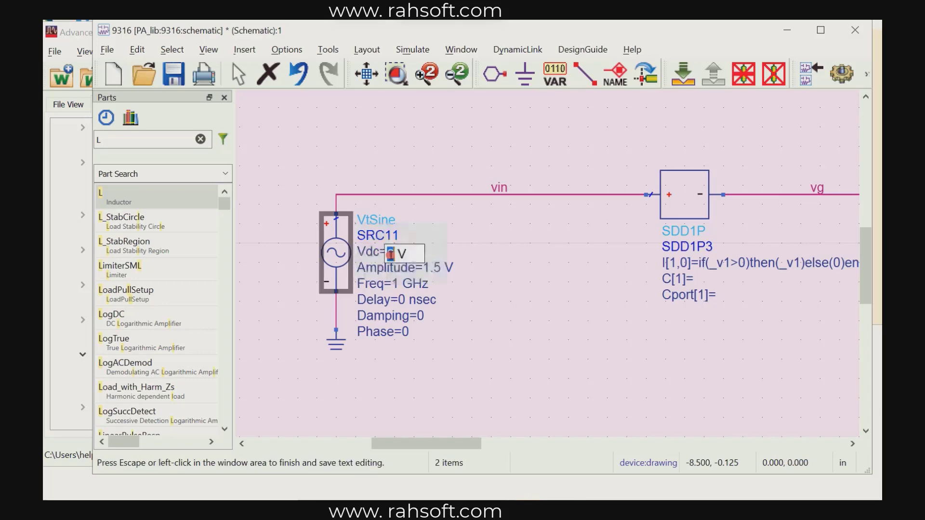
{"action": "type", "text": "0.5"}
{"action": "left_click", "coordinate": [492, 252]}
Save the schematic and run the harmonic balance simulation.
{"action": "scroll", "coordinate": [549, 271], "scroll_direction": "down", "scroll_amount": 1}
{"action": "left_click_drag", "start_coordinate": [526, 265], "coordinate": [415, 266]}
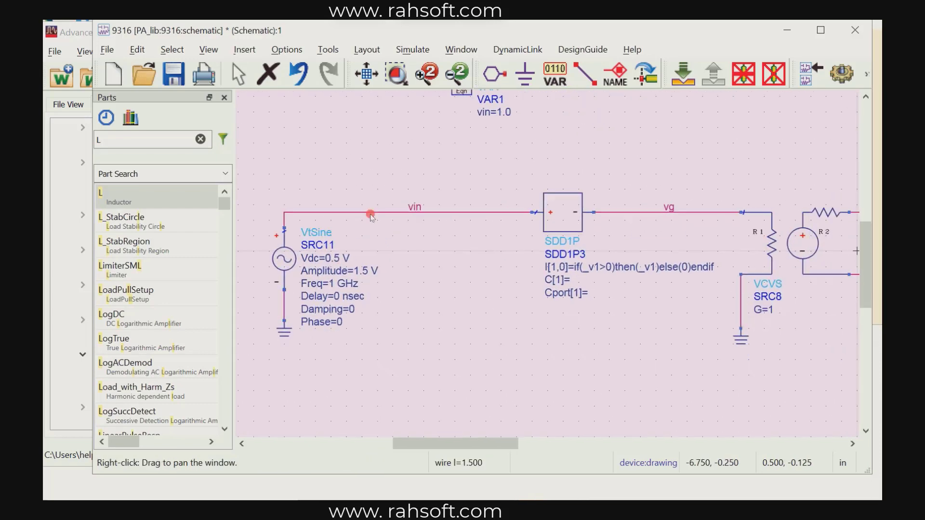
{"action": "left_click", "coordinate": [175, 78]}
{"action": "scroll", "coordinate": [426, 251], "scroll_direction": "down", "scroll_amount": 1}
{"action": "left_click_drag", "start_coordinate": [617, 316], "coordinate": [468, 320]}
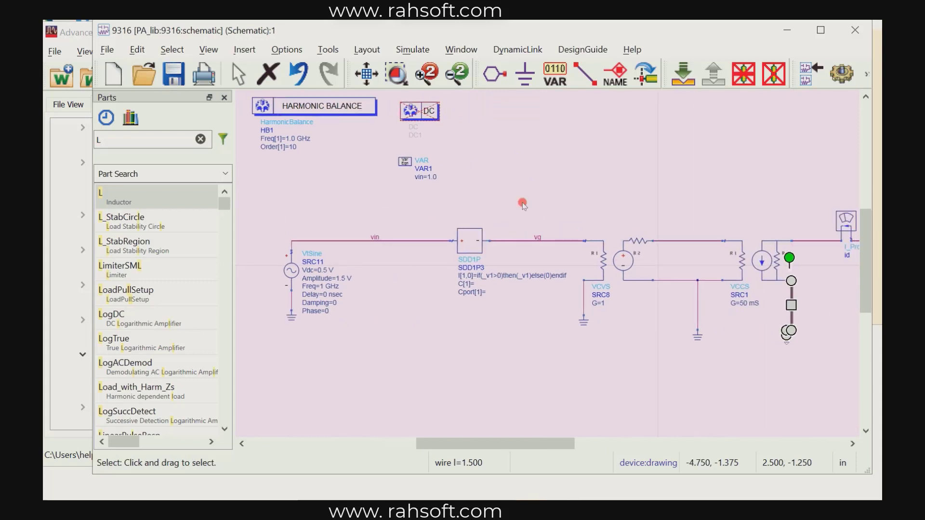
{"action": "left_click", "coordinate": [841, 73]}
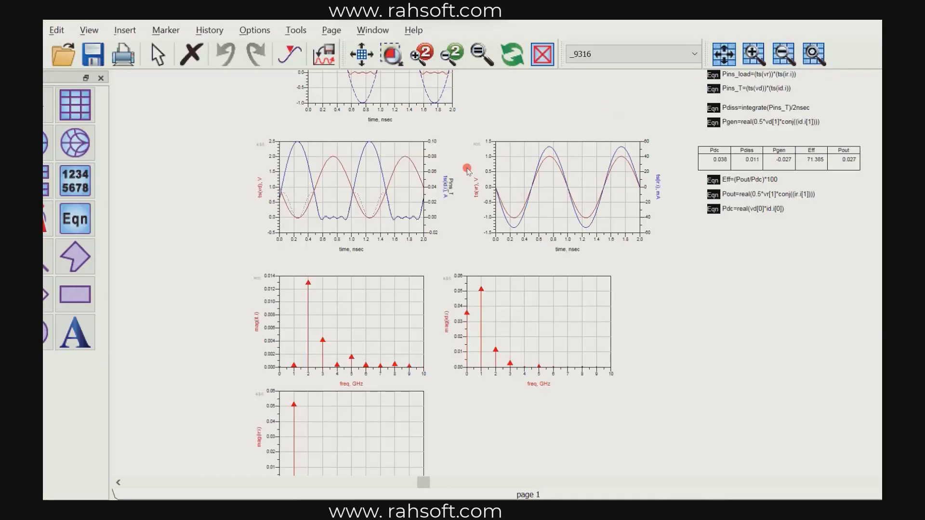
Examine the vin and vg time-domain waveforms in the simulation results.
{"action": "left_click_drag", "start_coordinate": [444, 341], "coordinate": [402, 463]}
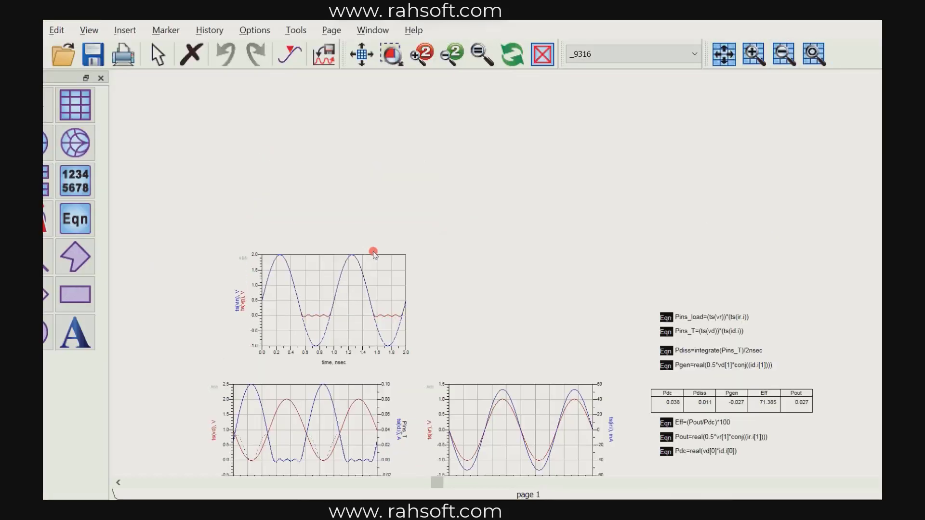
{"action": "scroll", "coordinate": [375, 258], "scroll_direction": "up", "scroll_amount": 4}
{"action": "left_click_drag", "start_coordinate": [446, 330], "coordinate": [308, 224]}
{"action": "scroll", "coordinate": [471, 338], "scroll_direction": "up", "scroll_amount": 1}
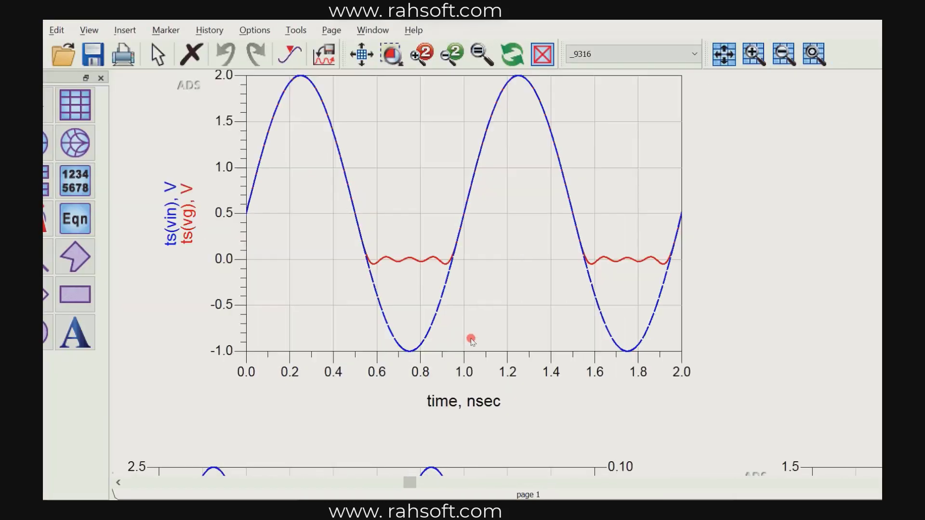
{"action": "left_click_drag", "start_coordinate": [408, 274], "coordinate": [392, 316]}
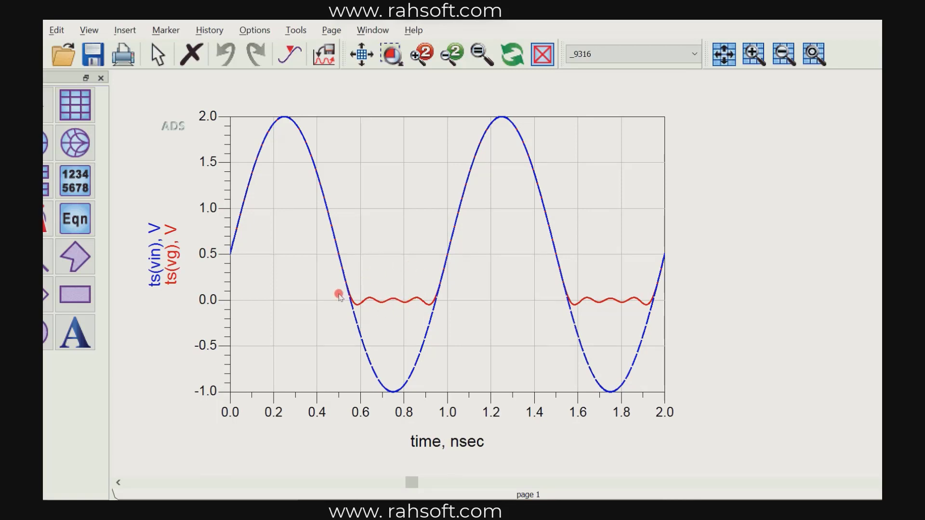
Examine the plot of drain voltage vd, drain current id and instantaneous power Pins_T, especially the current ripple near zero.
{"action": "scroll", "coordinate": [355, 347], "scroll_direction": "down", "scroll_amount": 3}
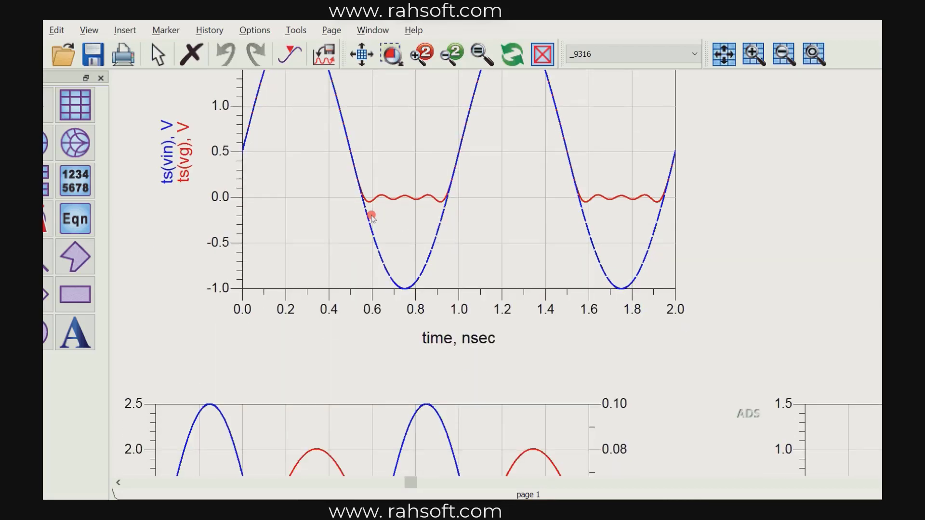
{"action": "scroll", "coordinate": [502, 317], "scroll_direction": "down", "scroll_amount": 3}
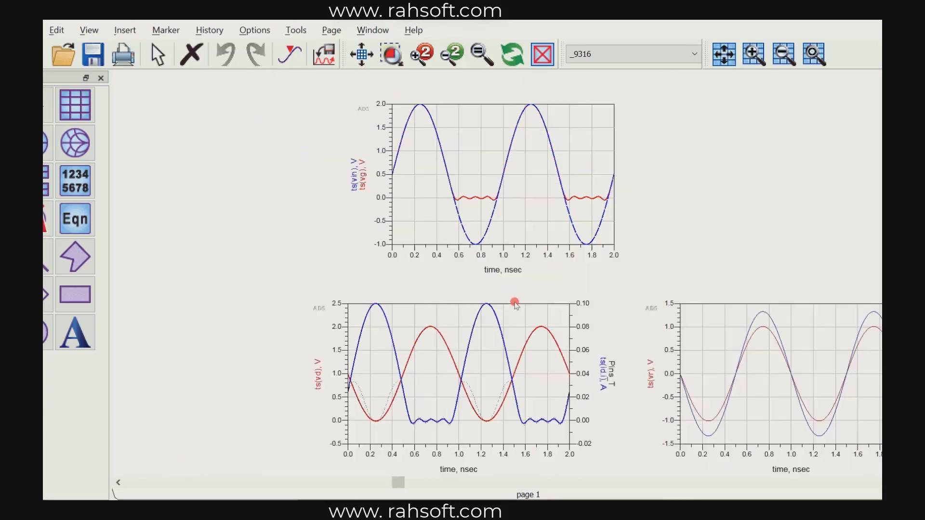
{"action": "scroll", "coordinate": [513, 304], "scroll_direction": "down", "scroll_amount": 3}
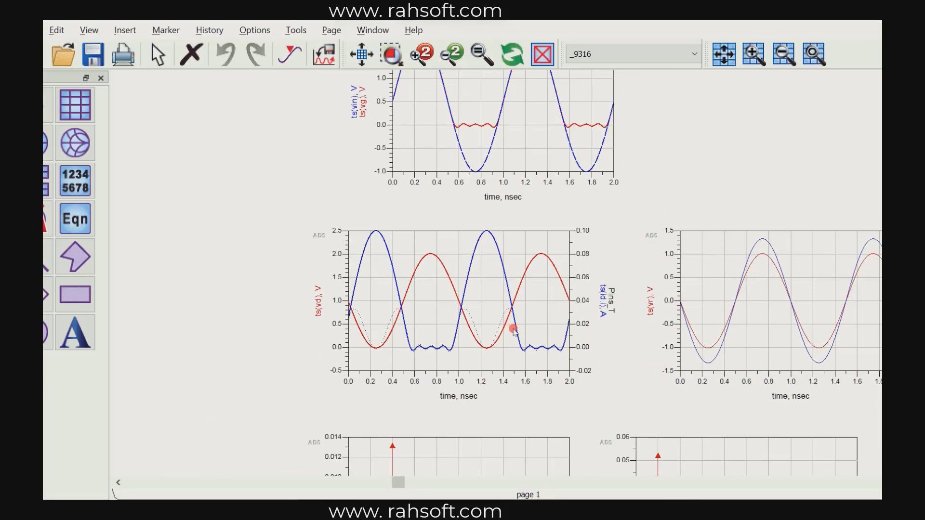
{"action": "scroll", "coordinate": [512, 327], "scroll_direction": "up", "scroll_amount": 1}
{"action": "scroll", "coordinate": [455, 260], "scroll_direction": "up", "scroll_amount": 2}
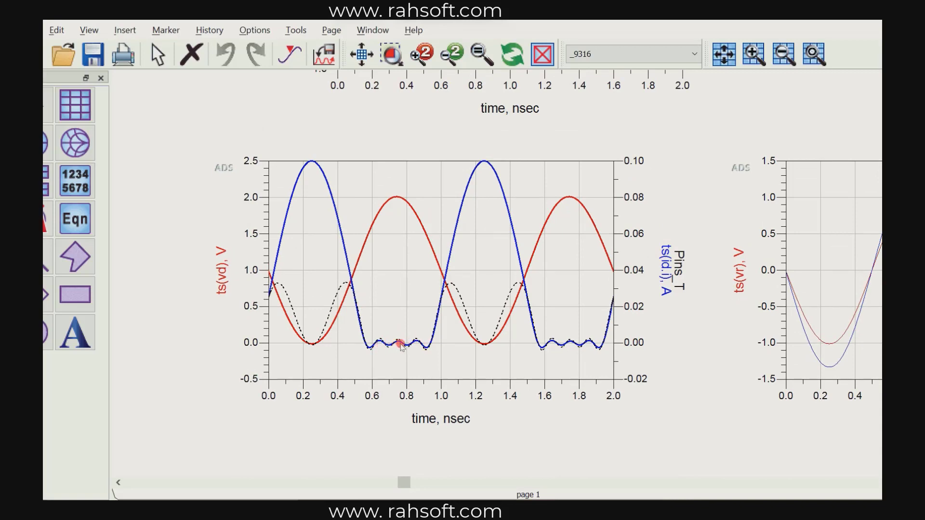
{"action": "mouse_move", "coordinate": [370, 344]}
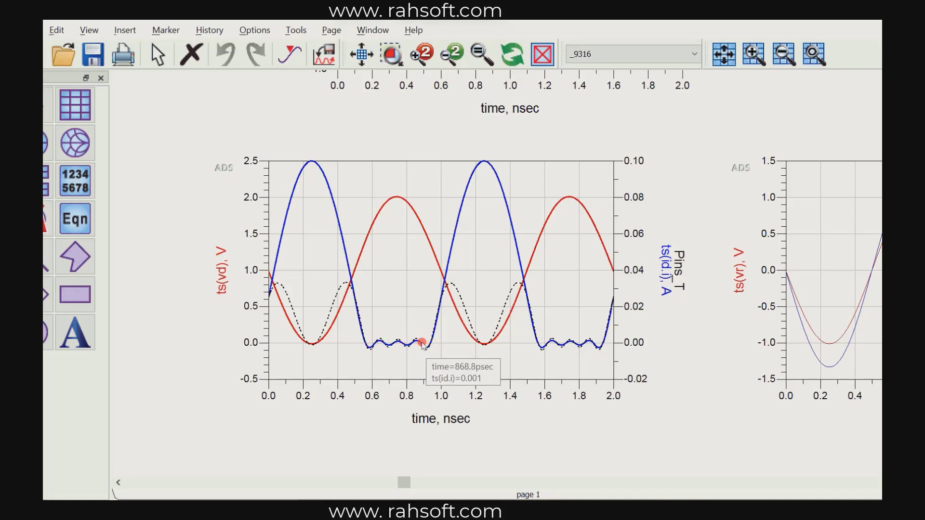
{"action": "scroll", "coordinate": [392, 332], "scroll_direction": "up", "scroll_amount": 1}
{"action": "left_click_drag", "start_coordinate": [464, 219], "coordinate": [319, 287]}
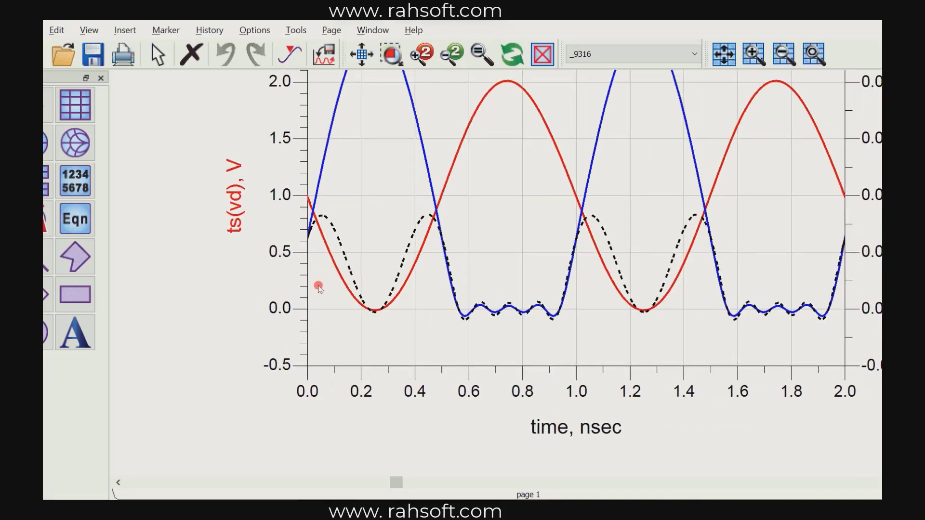
{"action": "left_click_drag", "start_coordinate": [318, 287], "coordinate": [299, 286]}
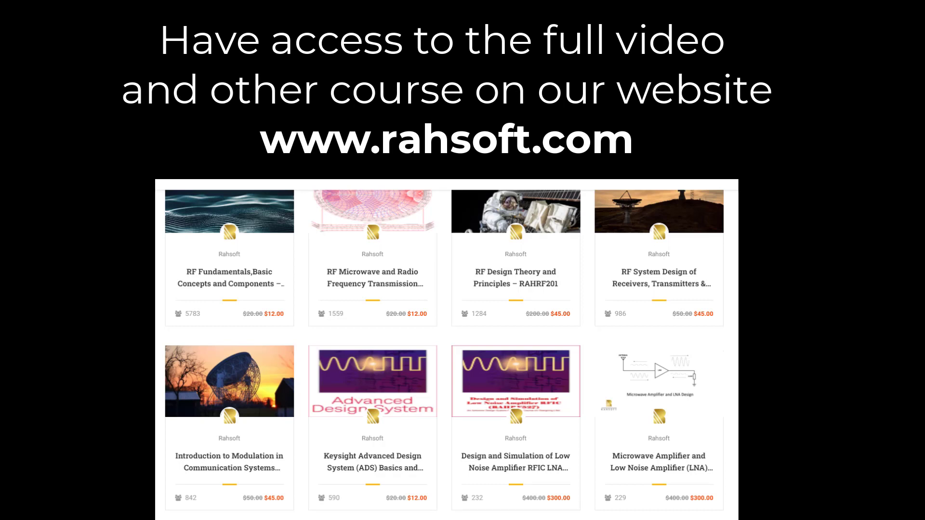